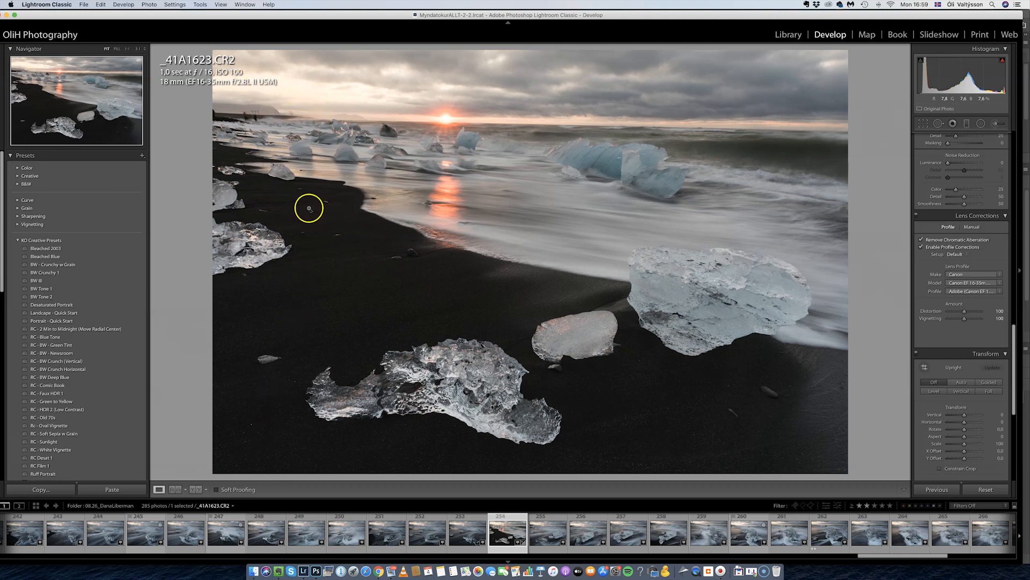
Crop a strip off the photo's left side, cutting out the ice chunk at the left edge of the beach
click(923, 123)
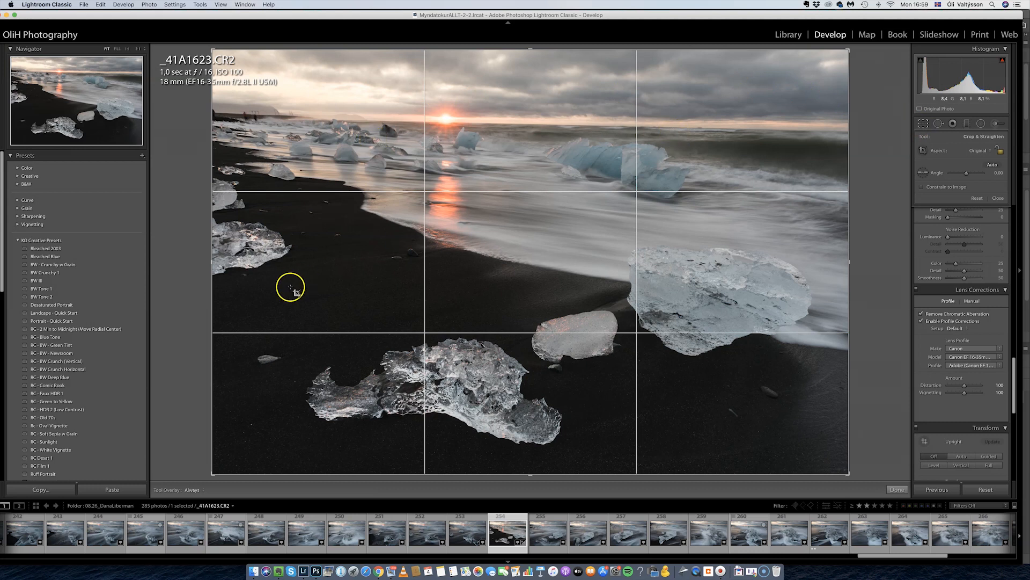
drag(216, 264, 253, 261)
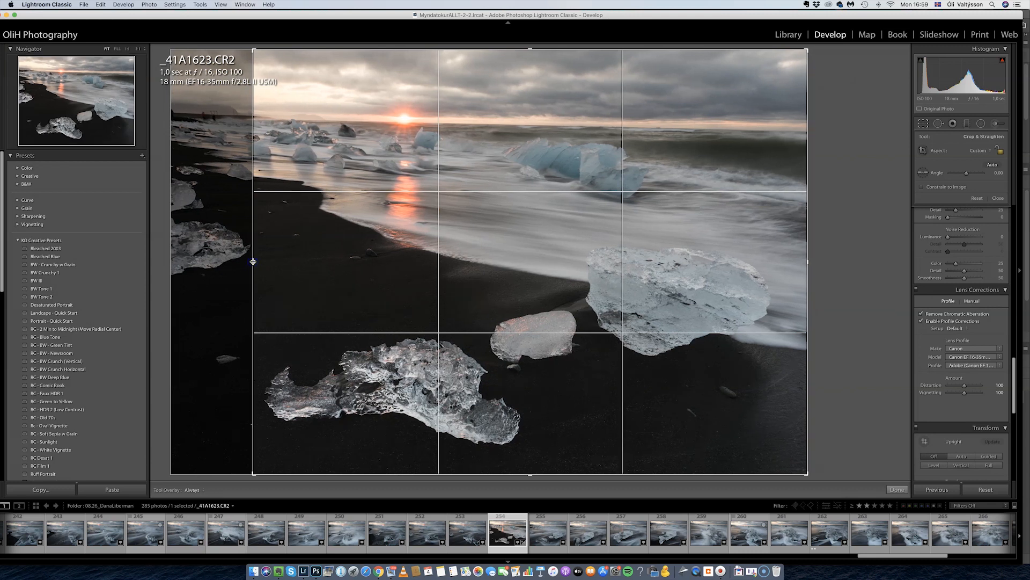
key(Return)
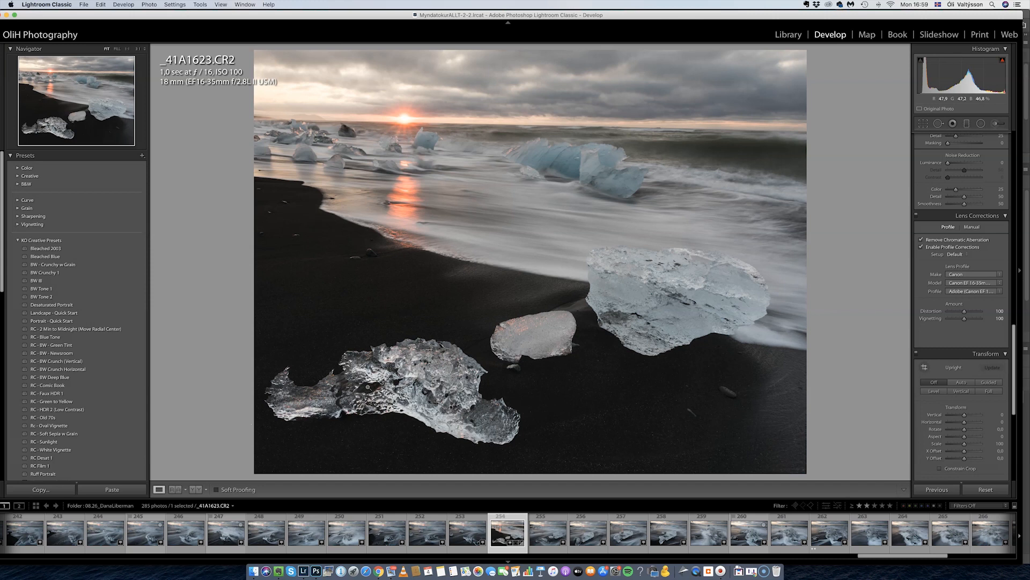
Open the cropped photo for editing in Adobe Photoshop 2020, going ahead despite the Camera Raw compatibility notice
click(527, 337)
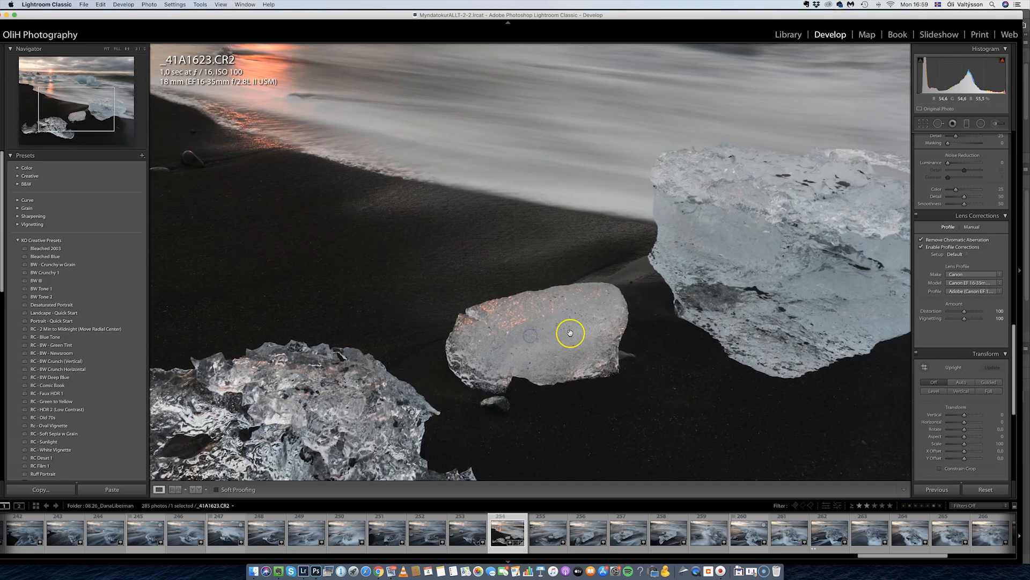
click(552, 351)
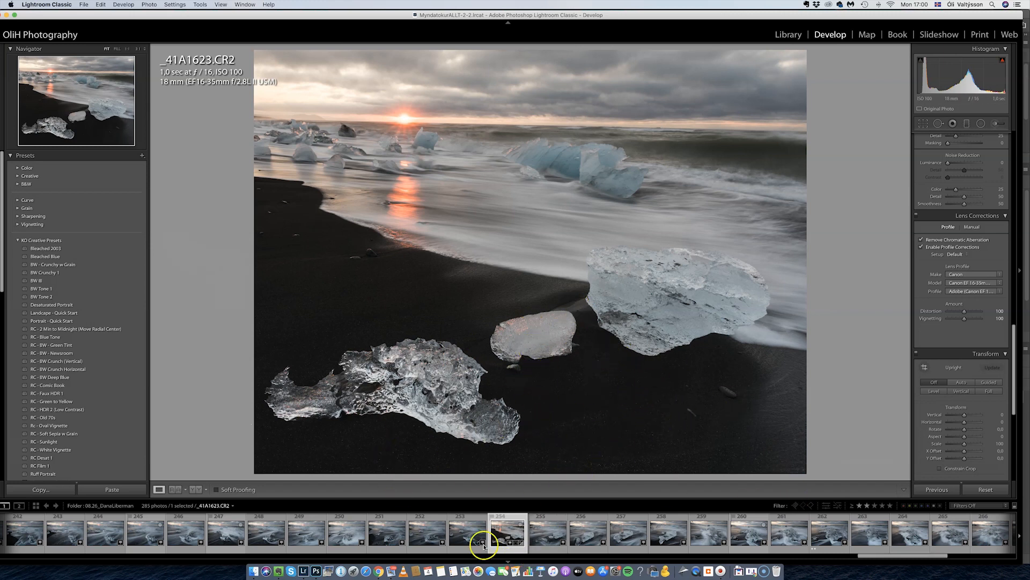
right_click(504, 536)
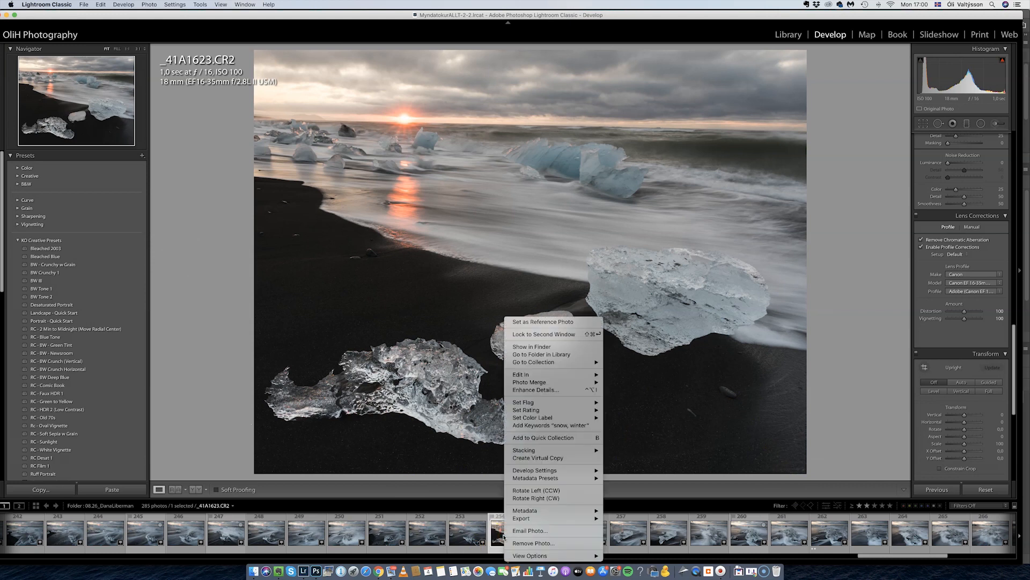
mouse_move(572, 375)
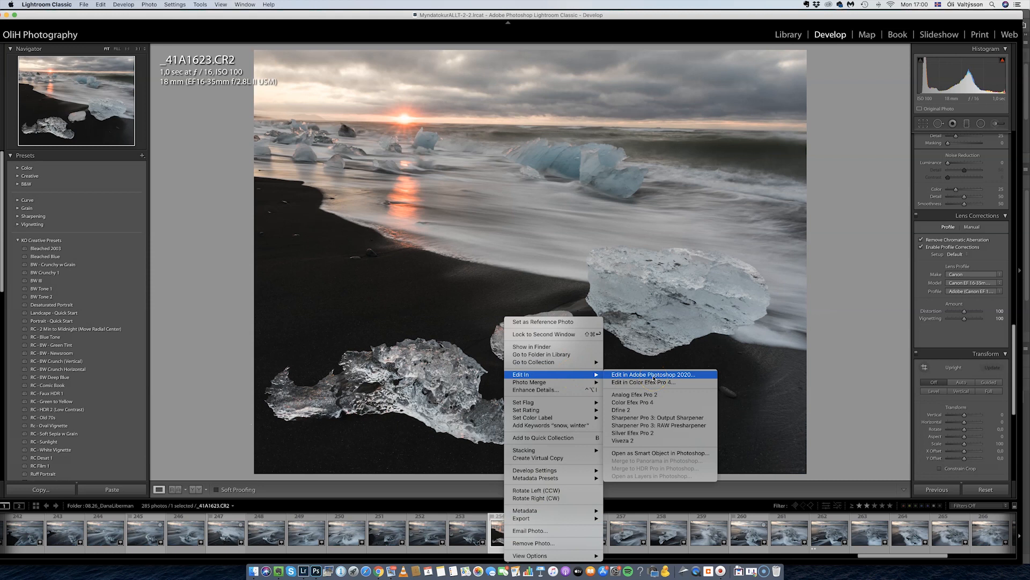
click(695, 379)
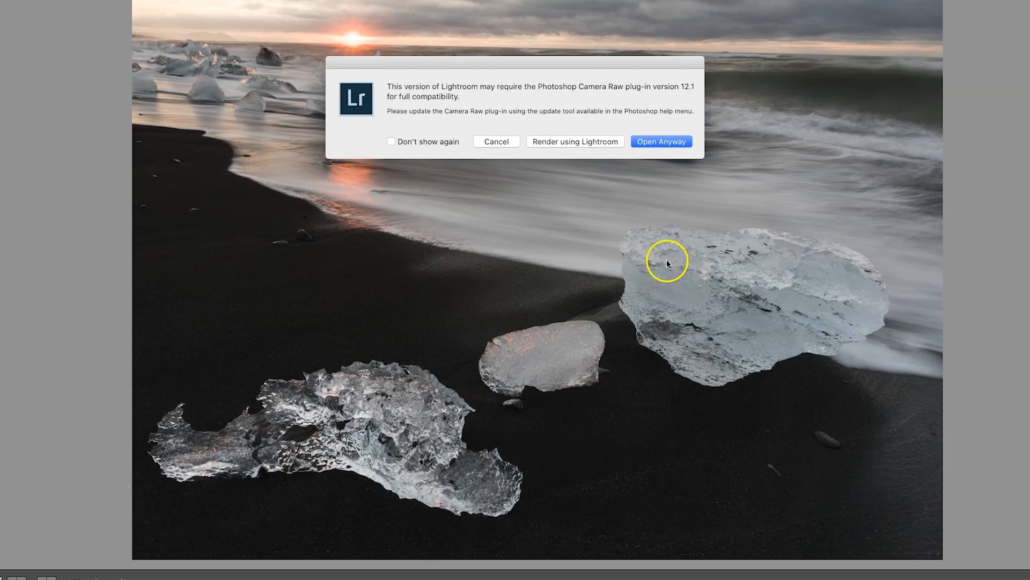
click(660, 141)
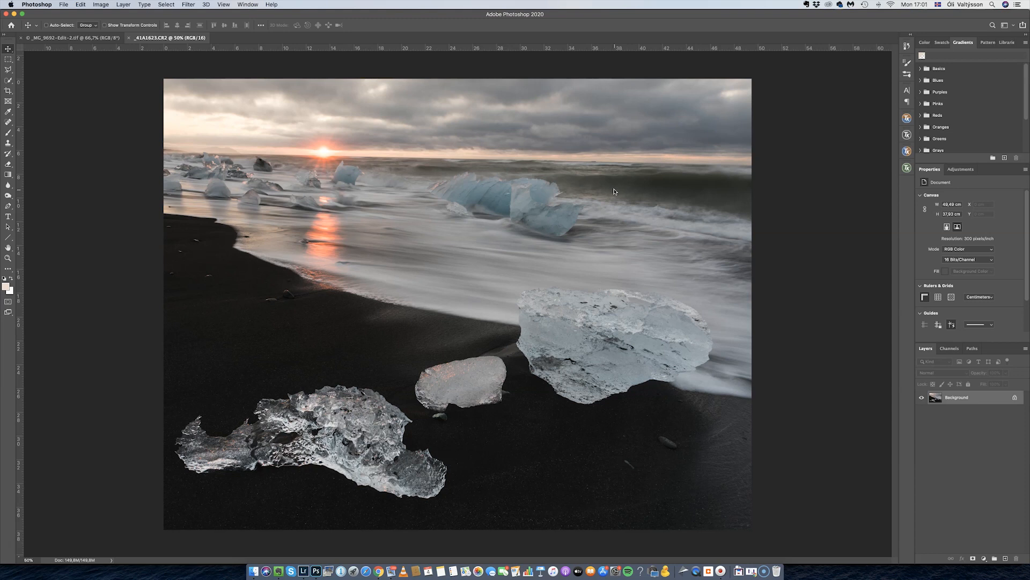
Draw a freehand Lasso selection around the small middle ice block and the pebble beside it, leaving a margin of sand
click(610, 215)
click(8, 69)
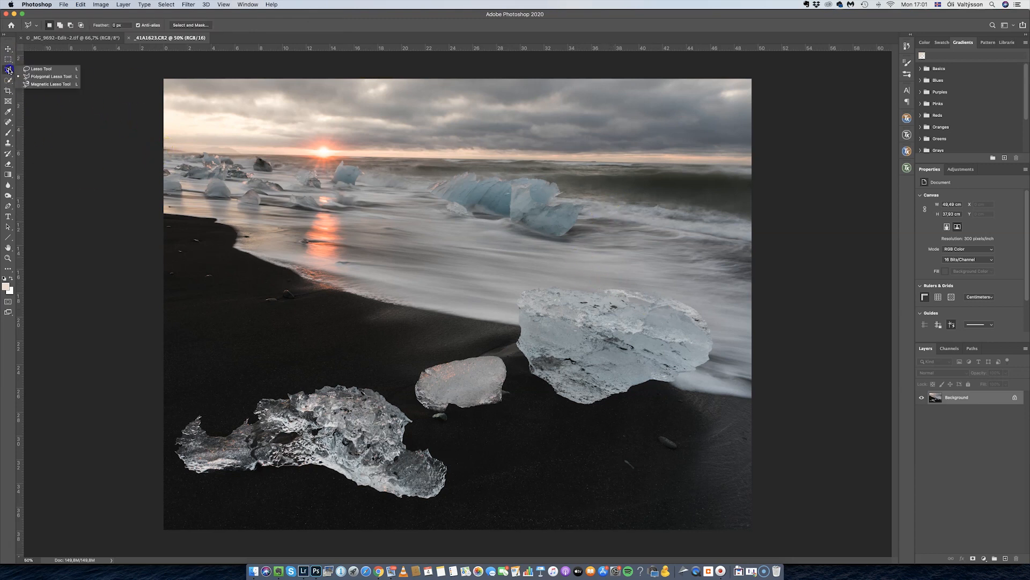
click(40, 69)
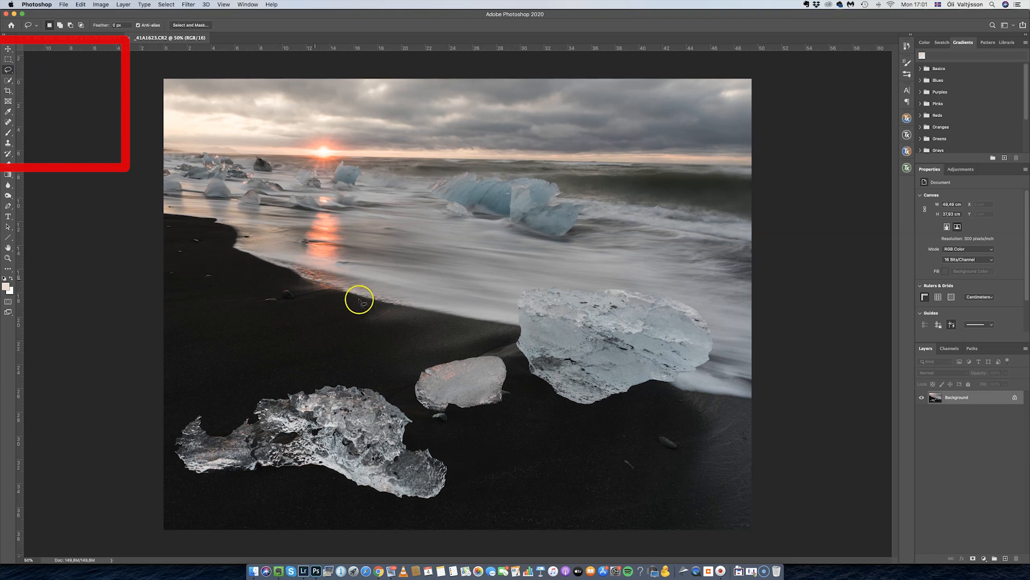
drag(459, 350, 422, 369)
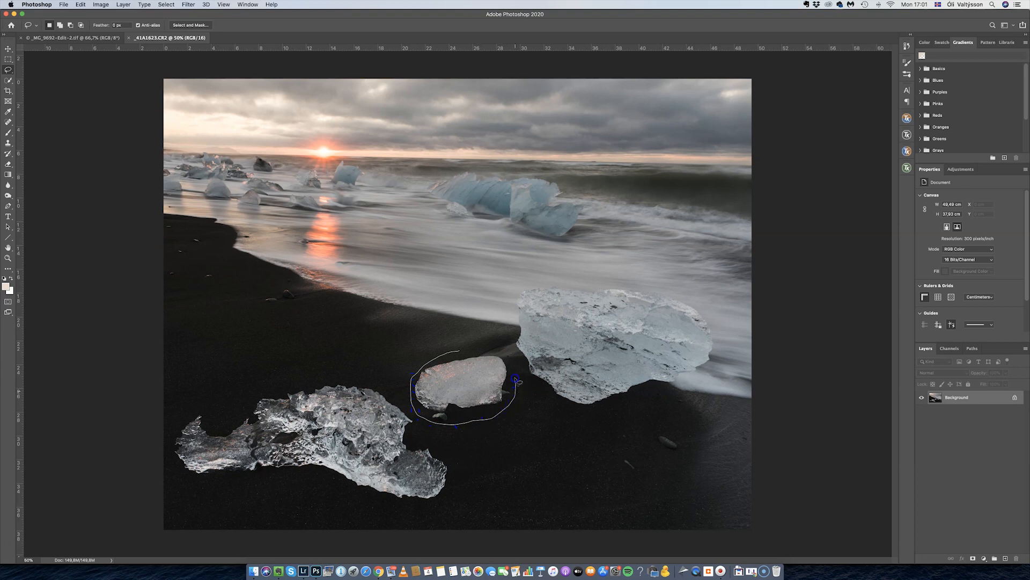
drag(461, 350, 461, 350)
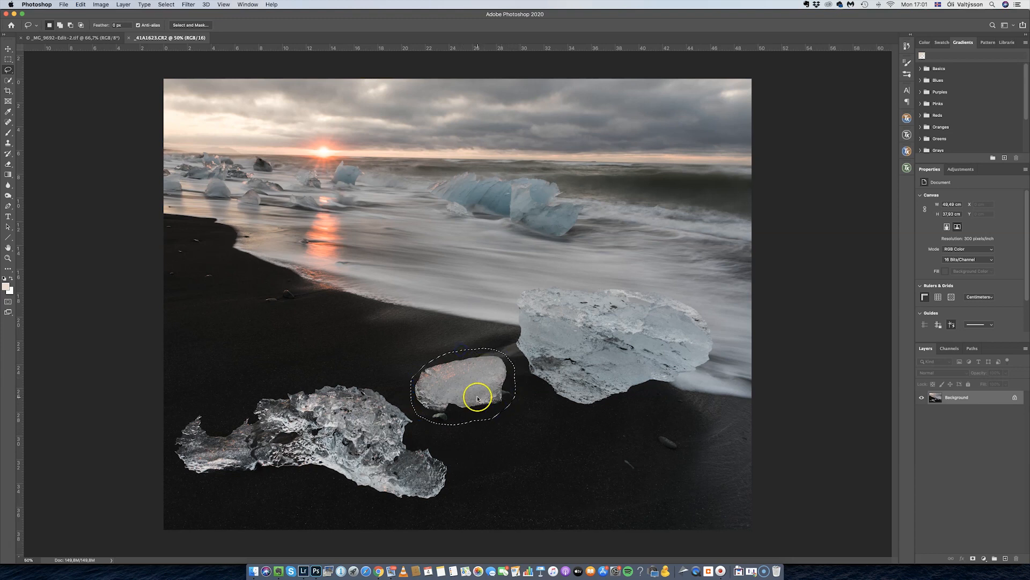
Remove the selected ice block with a Content-Aware fill in Normal mode at 100% opacity, and clear the selection
click(81, 5)
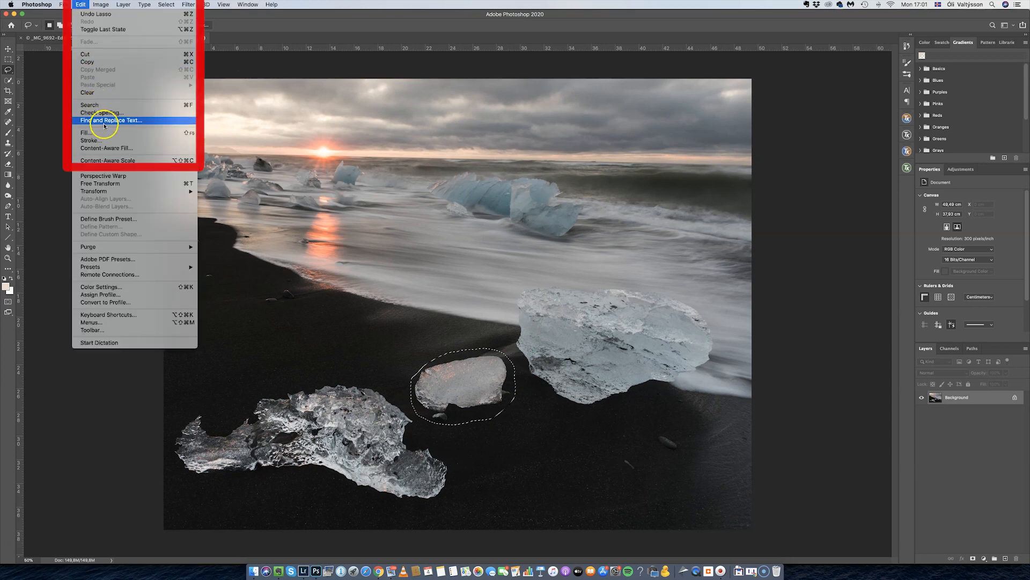
click(85, 133)
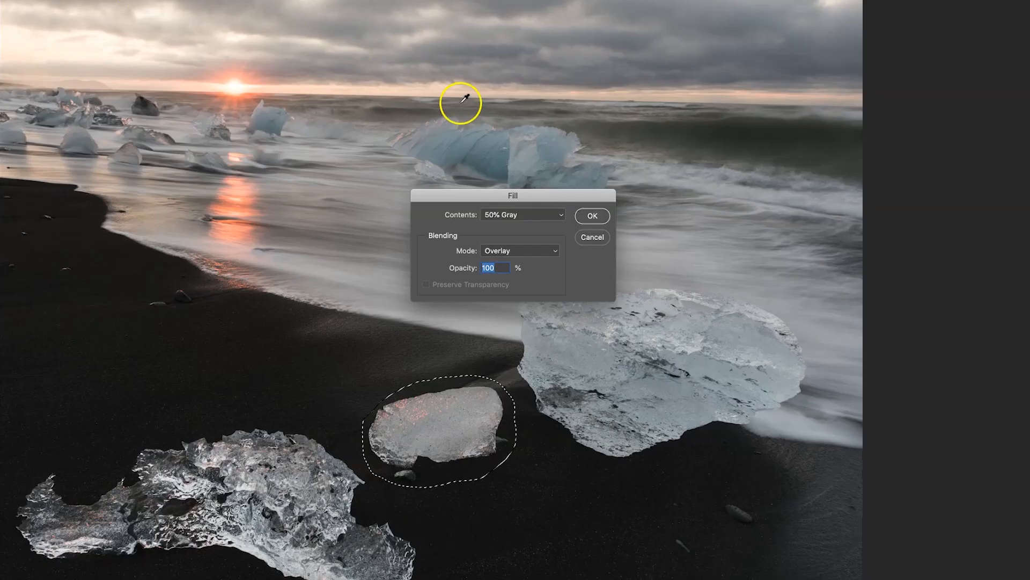
click(558, 215)
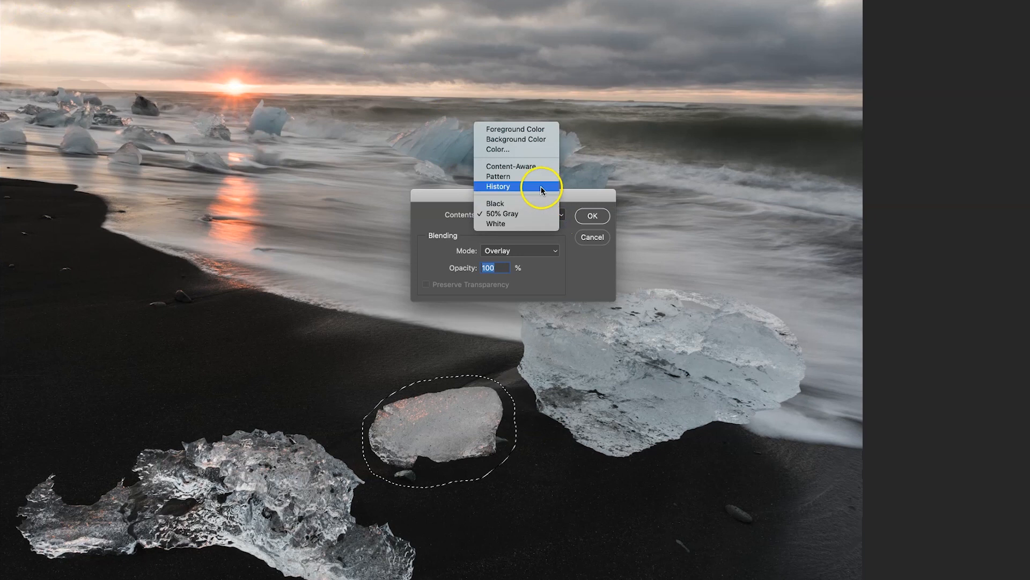
click(537, 169)
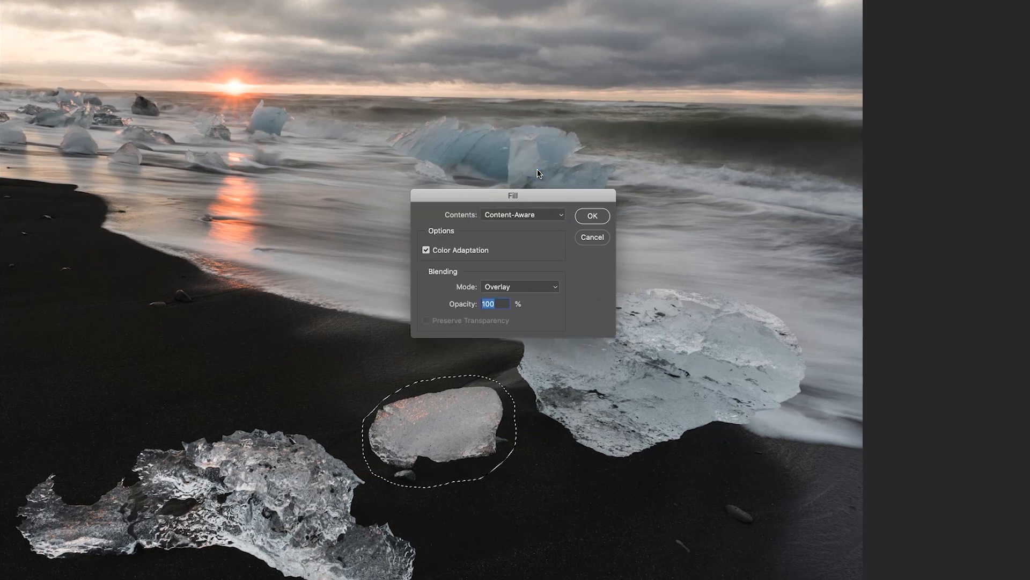
click(548, 284)
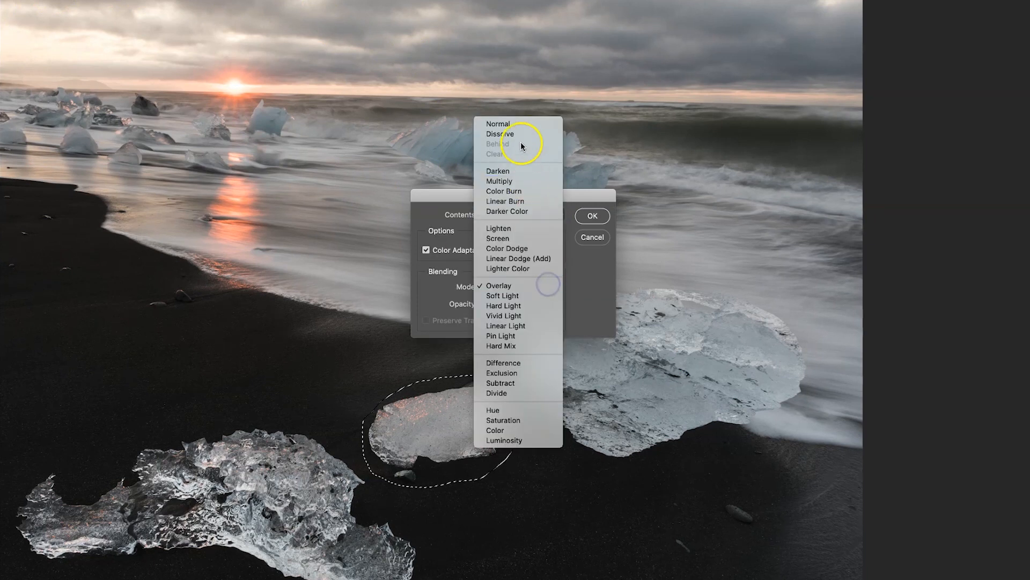
click(509, 123)
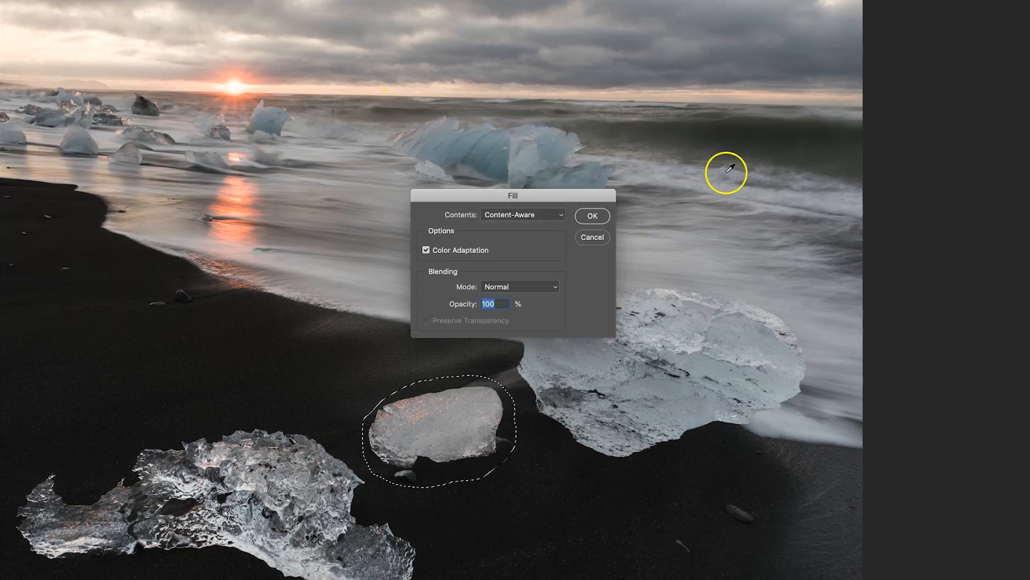
click(594, 215)
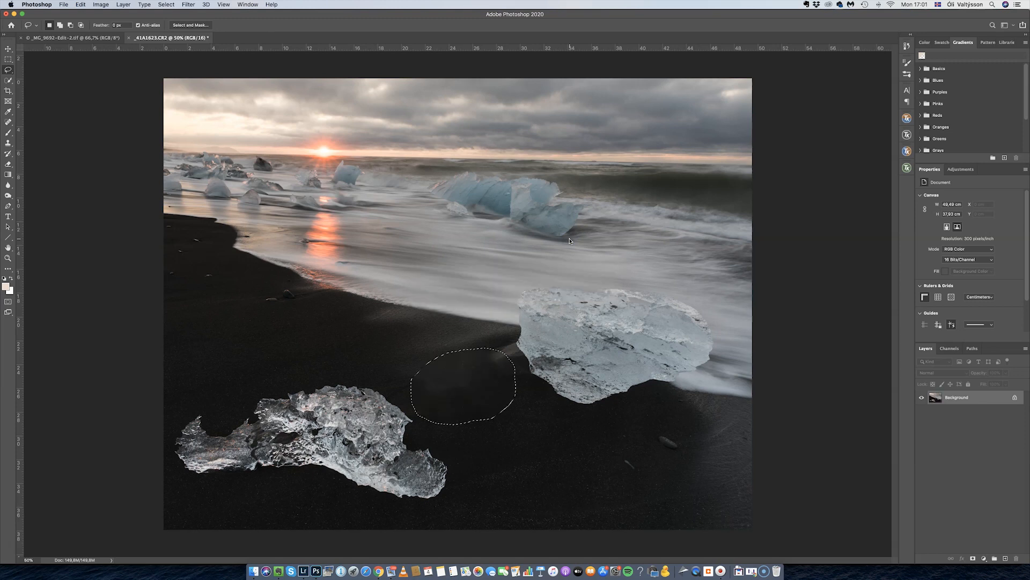
key(super+d)
Set up the Clone Stamp for retouching the filled sand patch, with a 150 px brush and 49% opacity
click(8, 258)
click(465, 392)
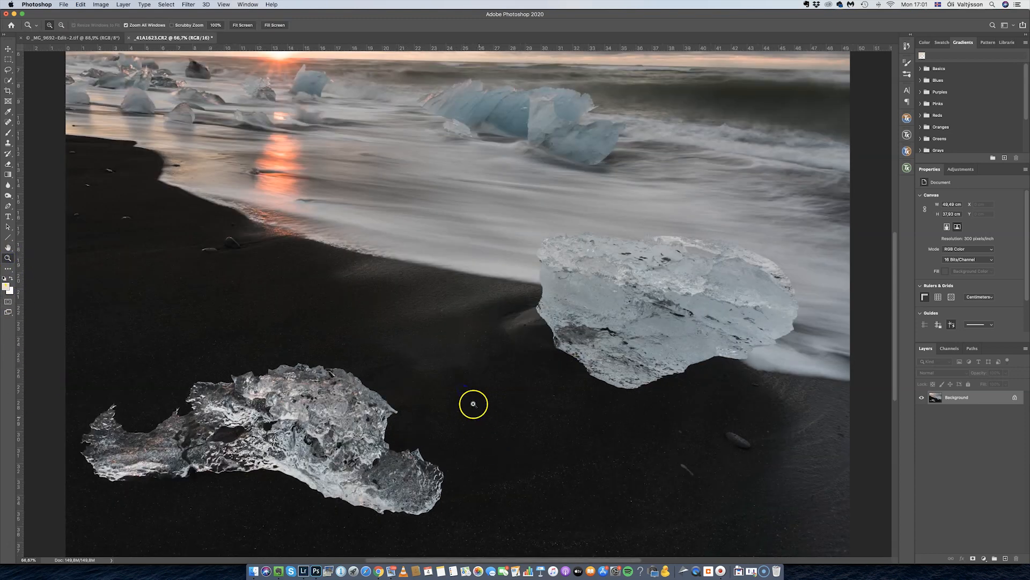
click(472, 410)
click(471, 418)
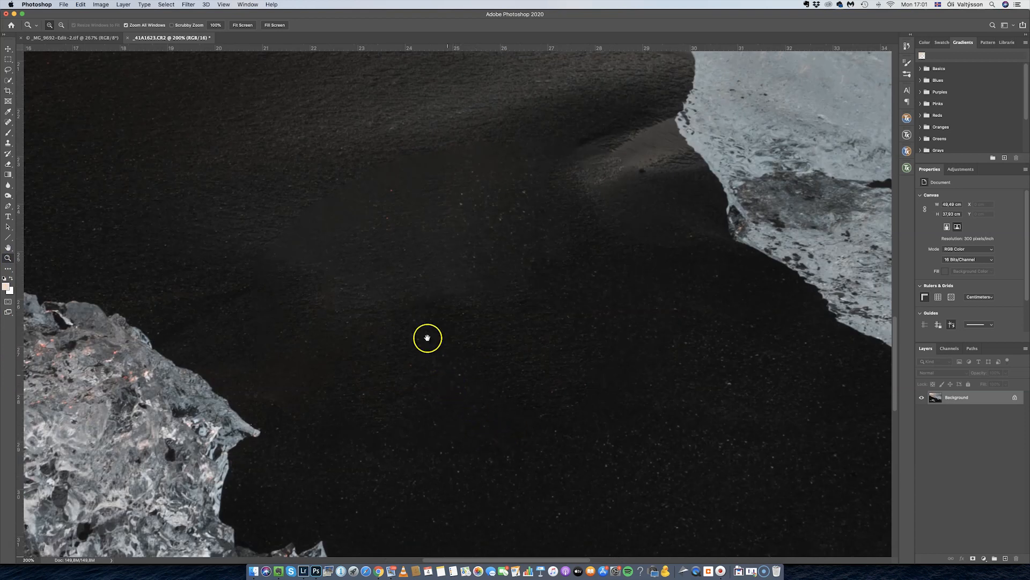
scroll(438, 352, left, 5)
alt+click(536, 309)
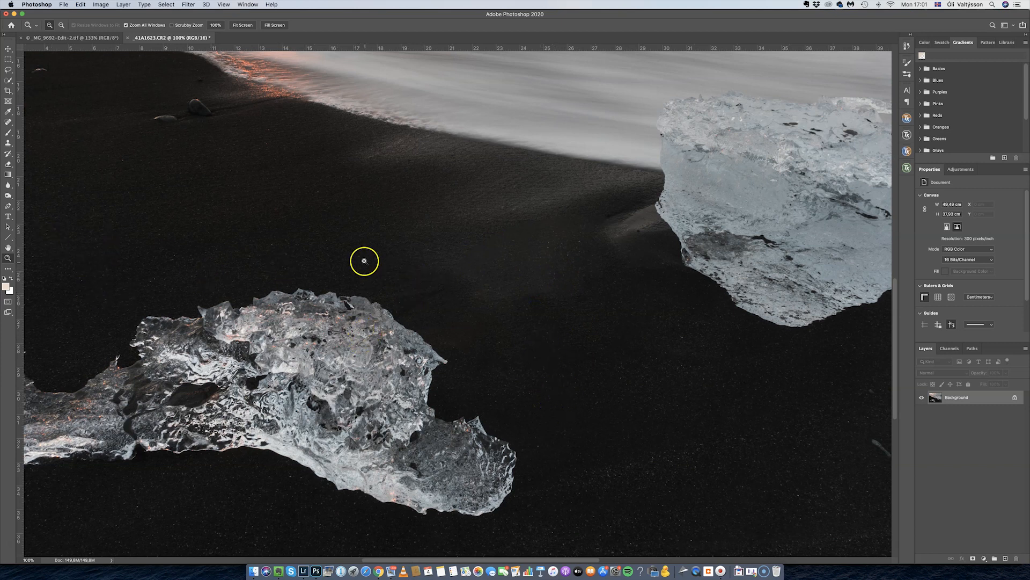
key(s)
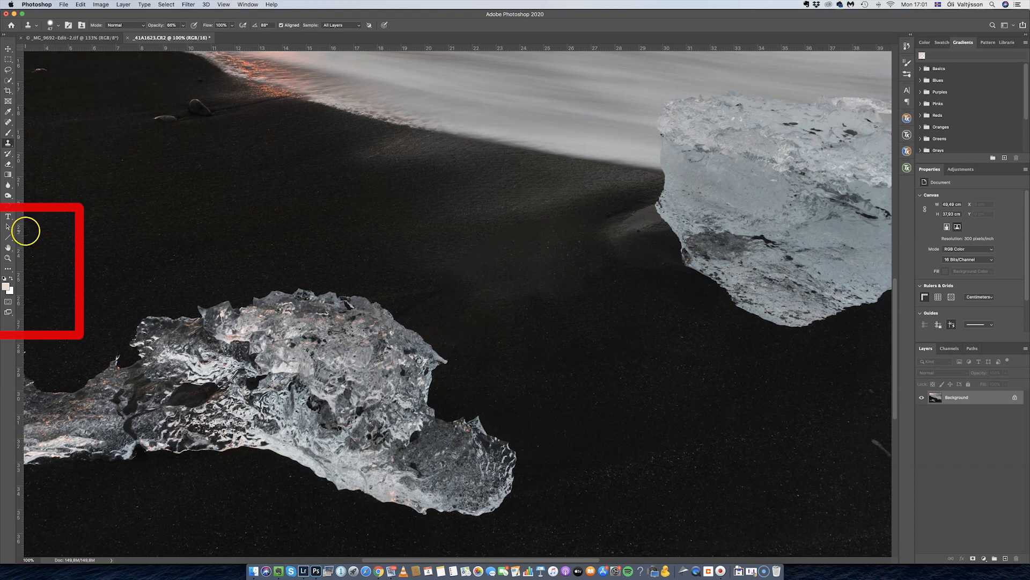
right_click(443, 214)
click(509, 231)
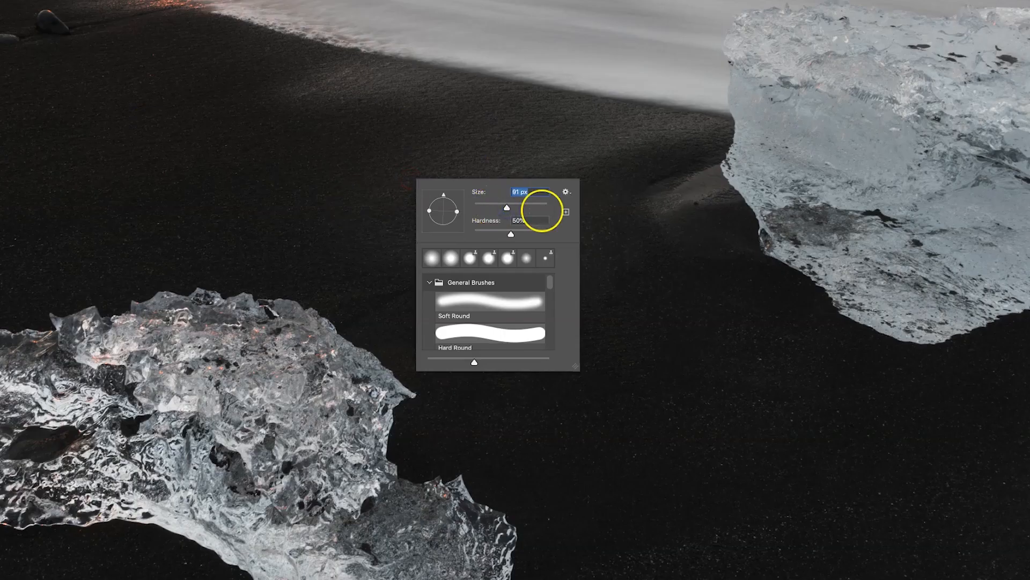
drag(507, 207, 514, 209)
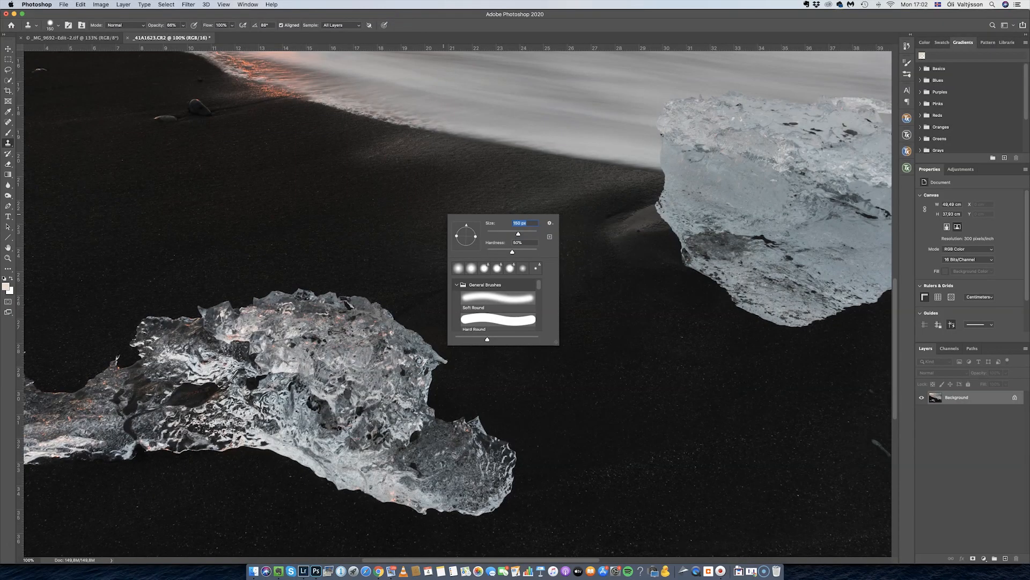
click(405, 5)
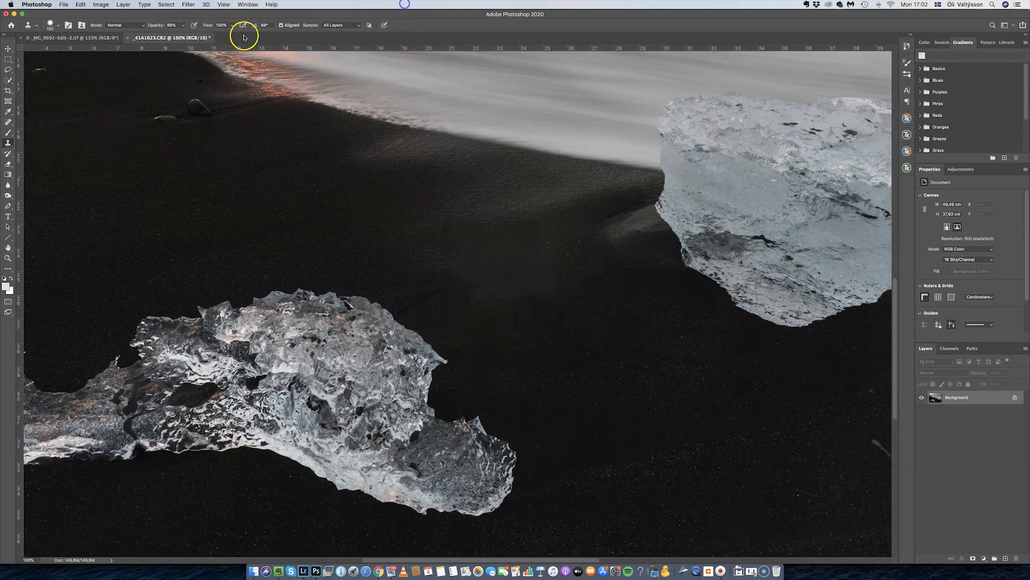
drag(150, 27, 155, 27)
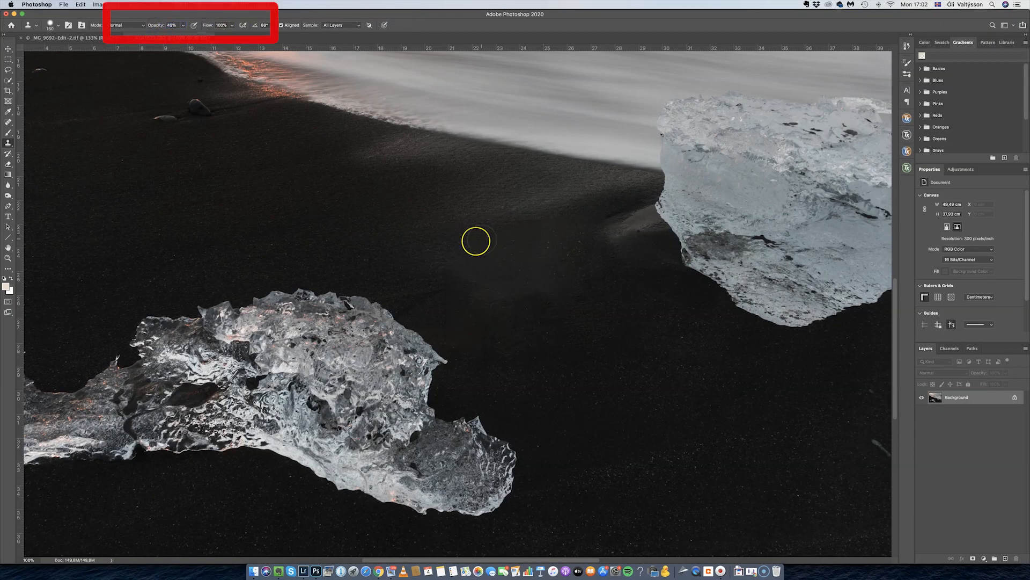
Clone nearby dark sand texture over the smooth filled patch to blend it in, and check the result on the wider image
alt+click(409, 230)
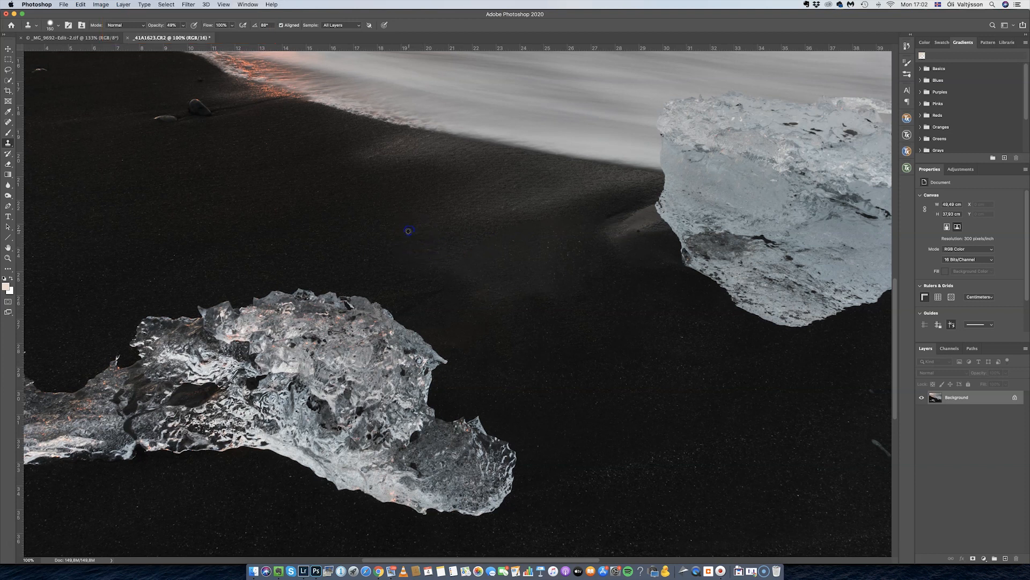
mouse_move(480, 249)
mouse_down()
mouse_move(492, 286)
mouse_move(484, 283)
mouse_move(506, 242)
mouse_move(528, 255)
mouse_move(481, 247)
mouse_move(446, 273)
mouse_up()
double_click(8, 247)
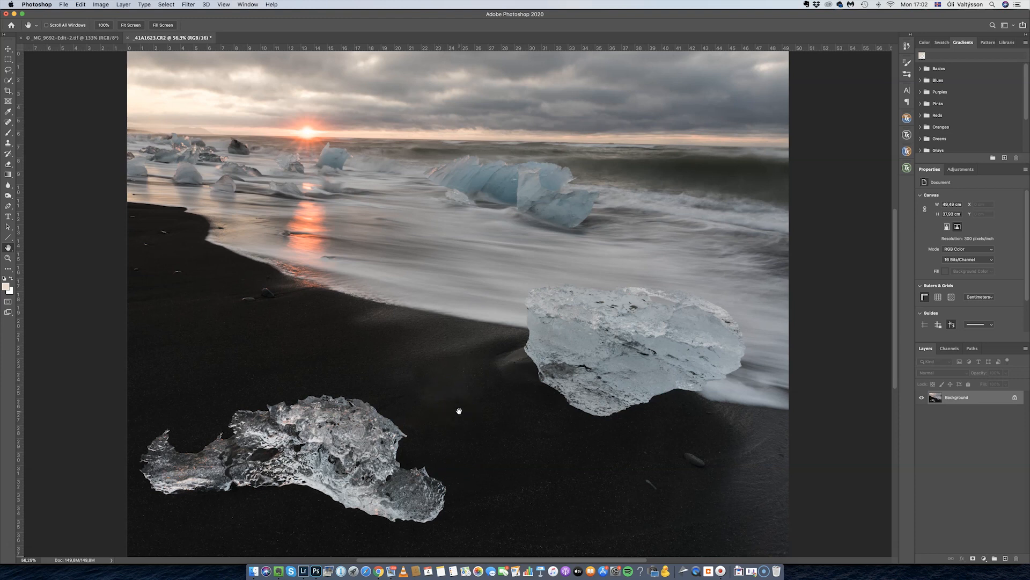
click(515, 431)
drag(557, 461, 525, 460)
click(545, 375)
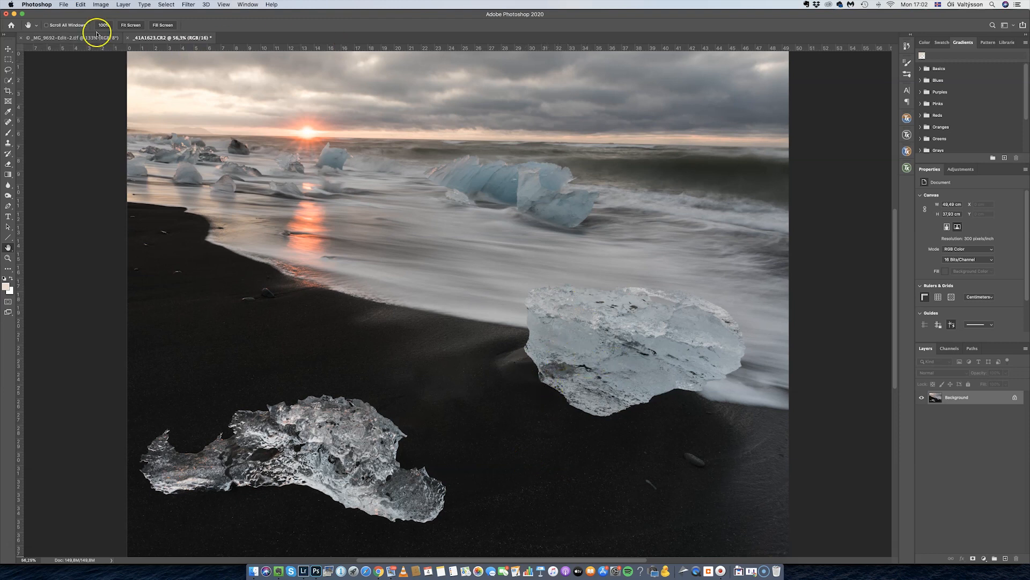
Save the retouched photo and switch back to Lightroom Classic
click(64, 5)
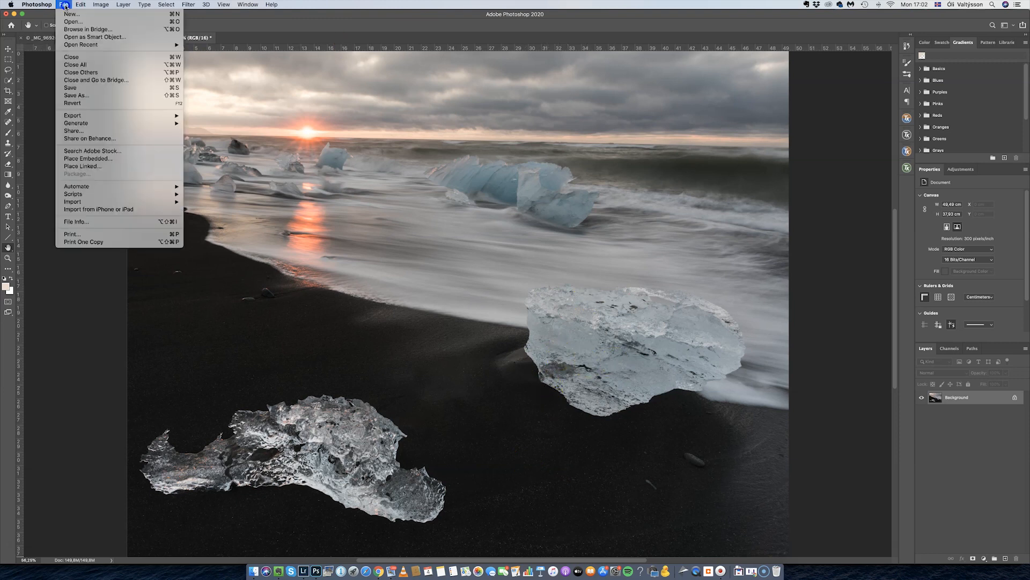
click(75, 88)
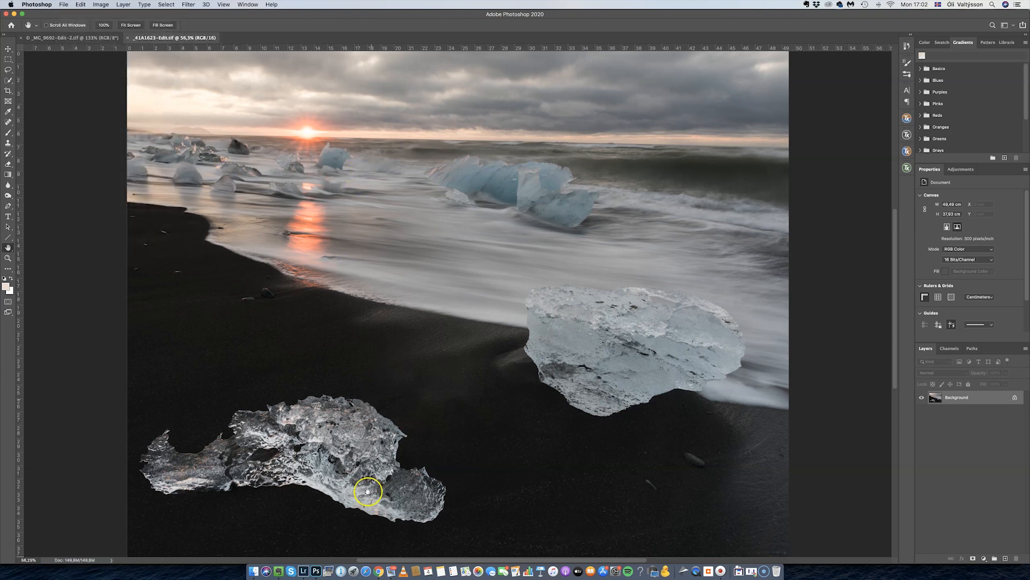
click(304, 574)
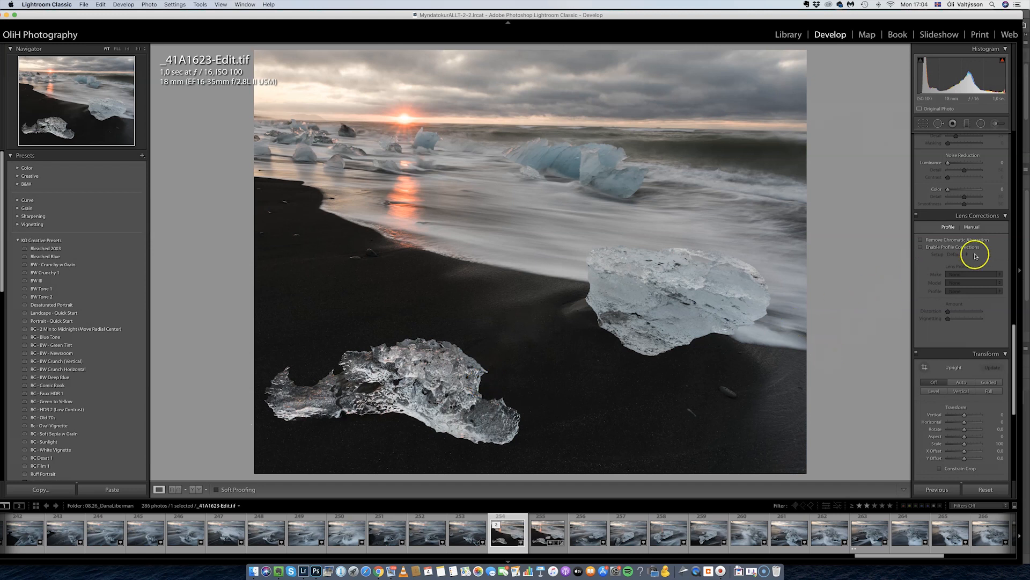
Shape a gentle S-shaped tone curve on the edited photo by adding an upper midtone point and slightly lowering a shadow point
drag(1014, 336, 1012, 215)
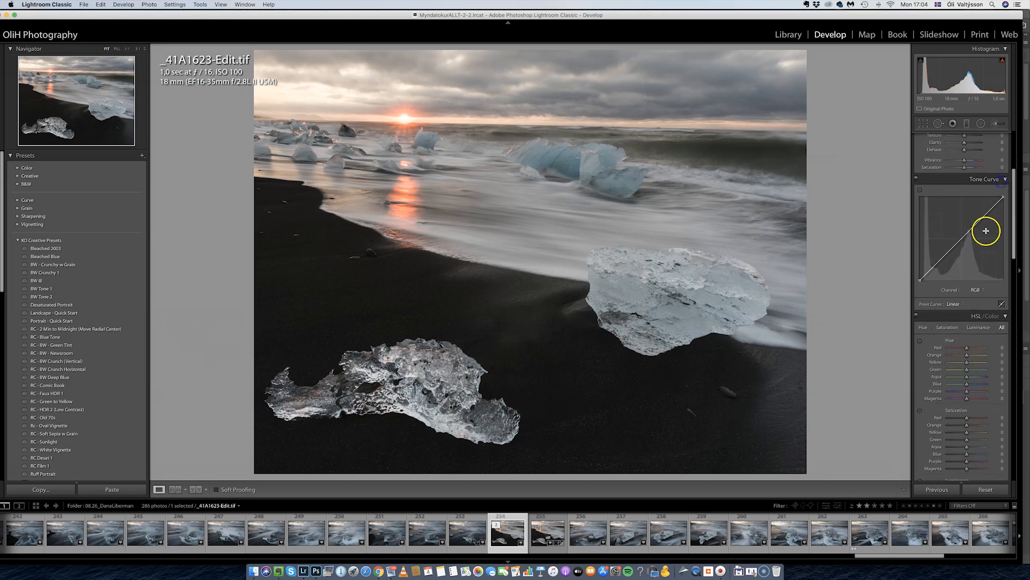
click(974, 226)
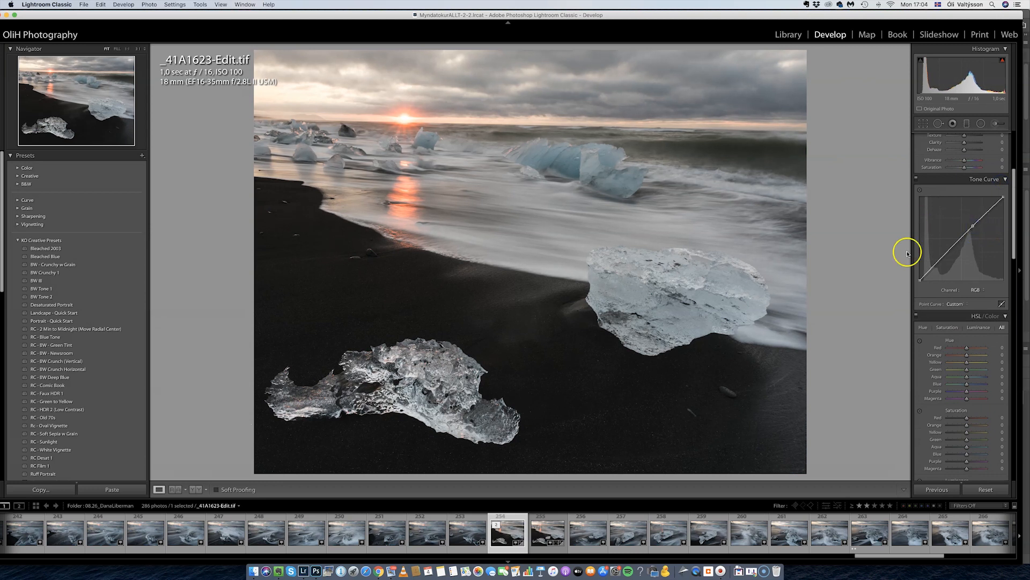
drag(953, 252, 947, 258)
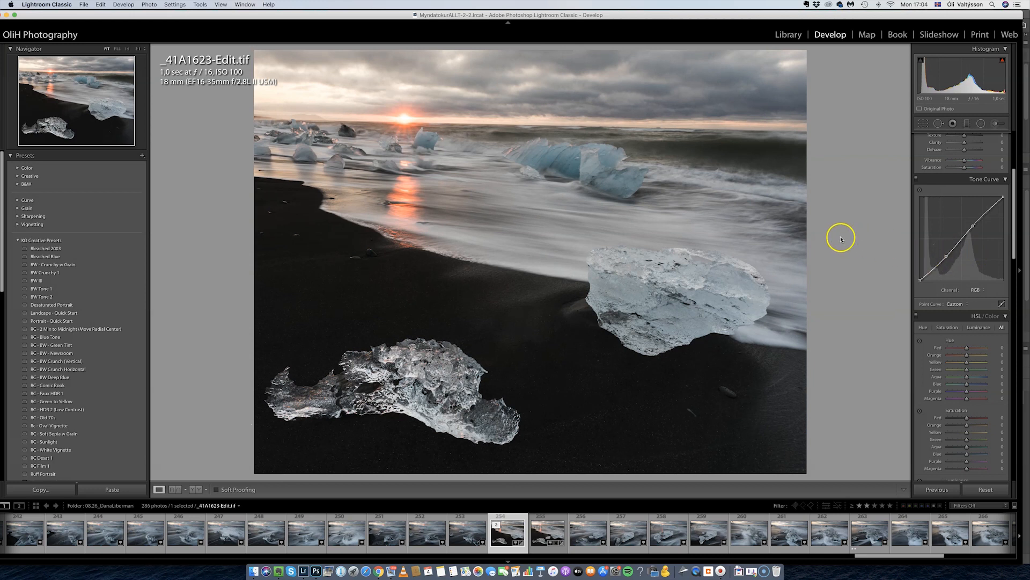